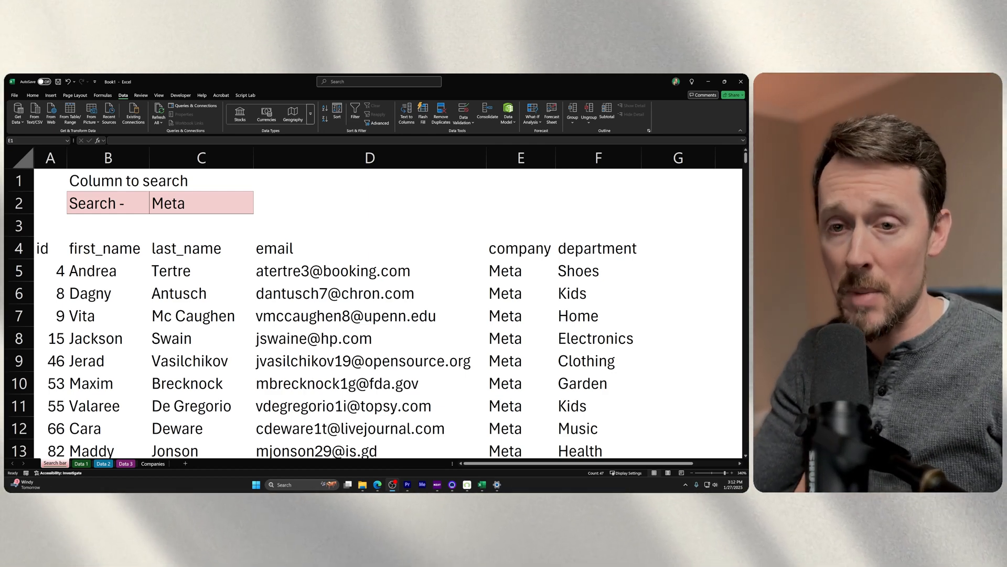
Review the Data 1 and Data 2 tables, then return to Search bar and edit the A5 FILTER formula.
left_click(82, 463)
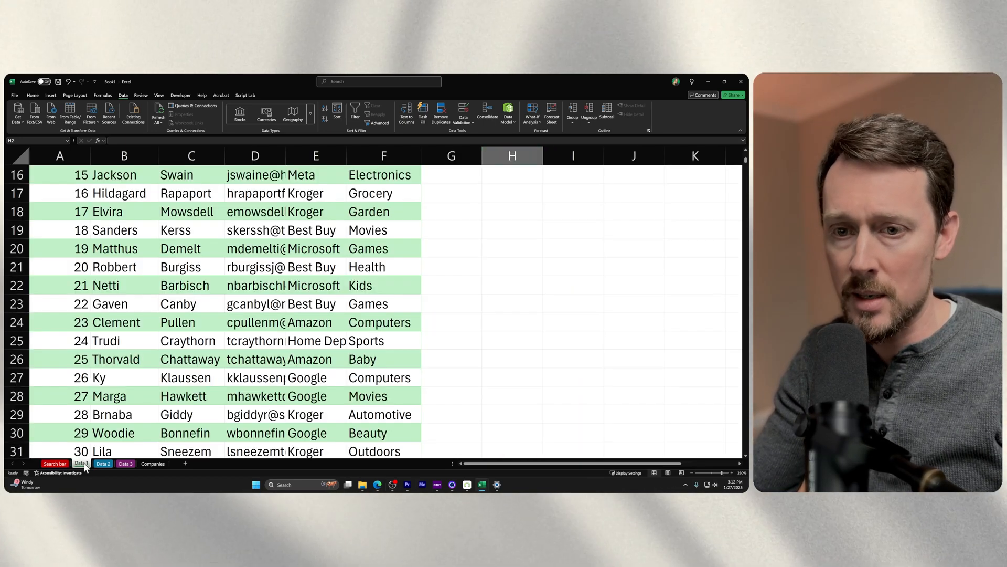
left_click(125, 463)
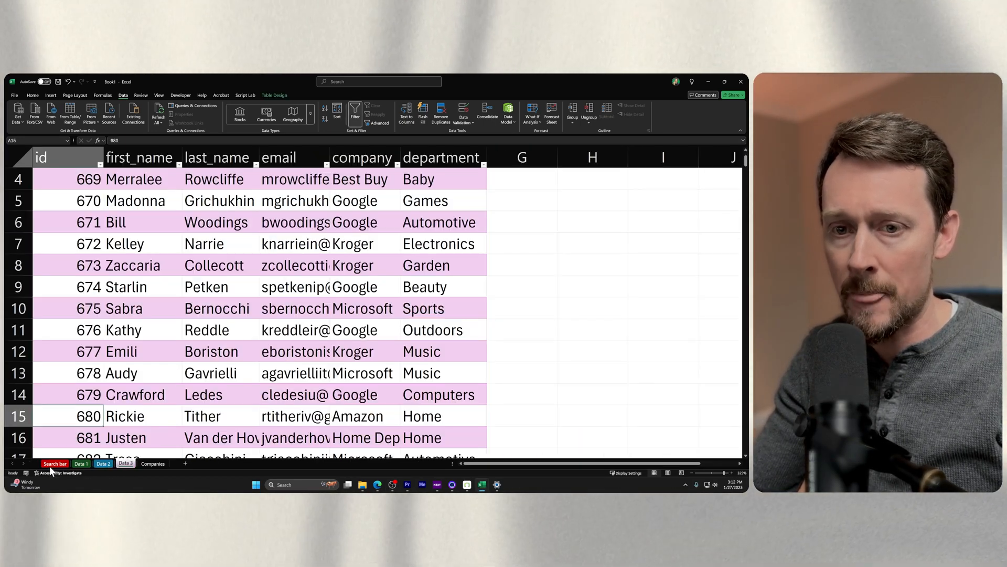
left_click(54, 464)
double_click(58, 271)
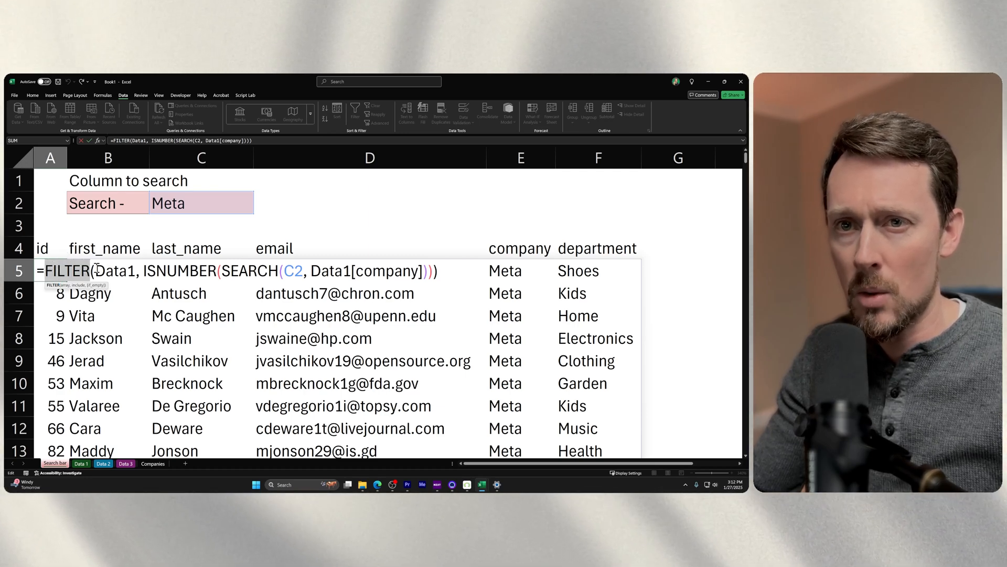
Highlight the Data1 and SEARCH arguments of the A5 formula, then leave it unchanged.
double_click(115, 271)
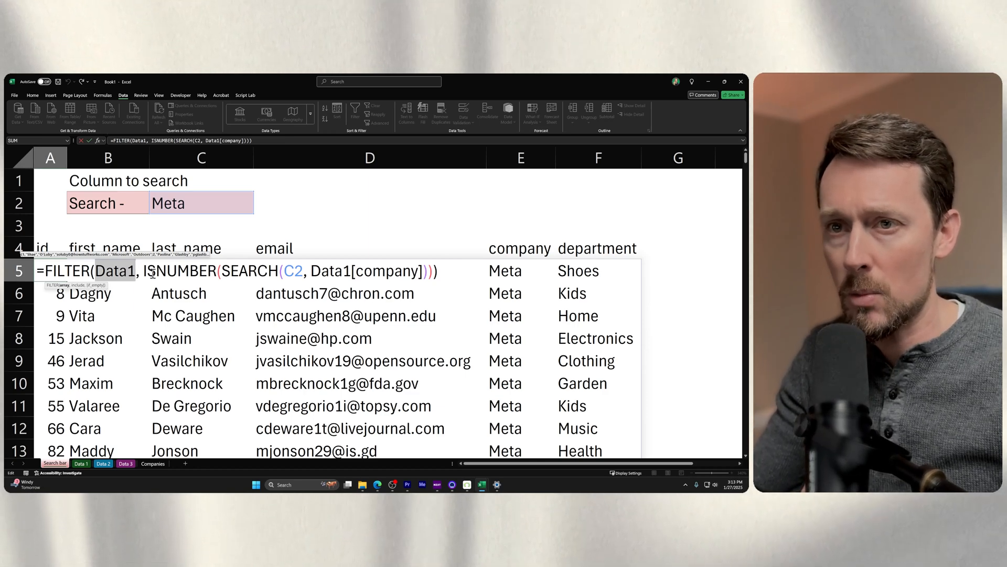
double_click(244, 271)
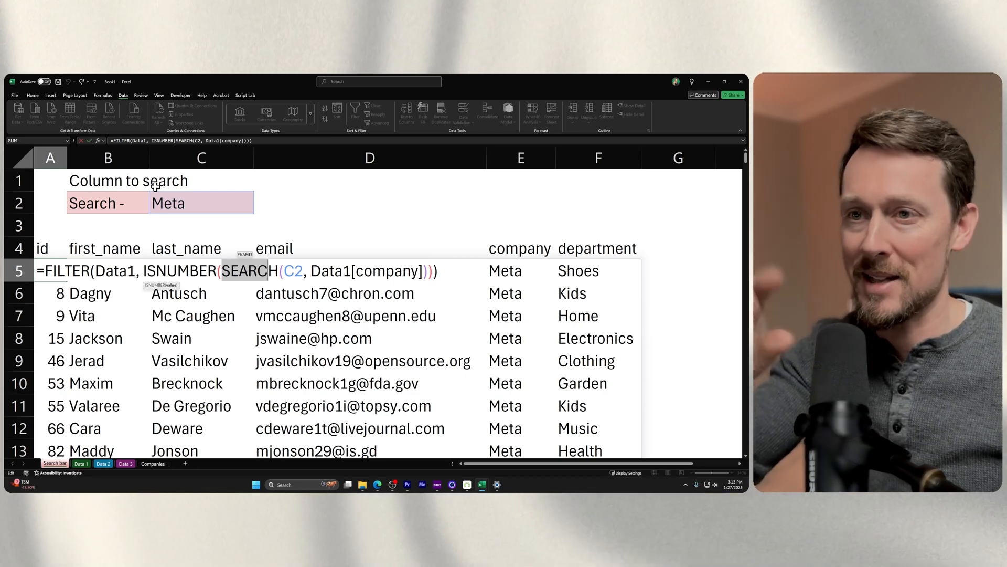
key("Escape")
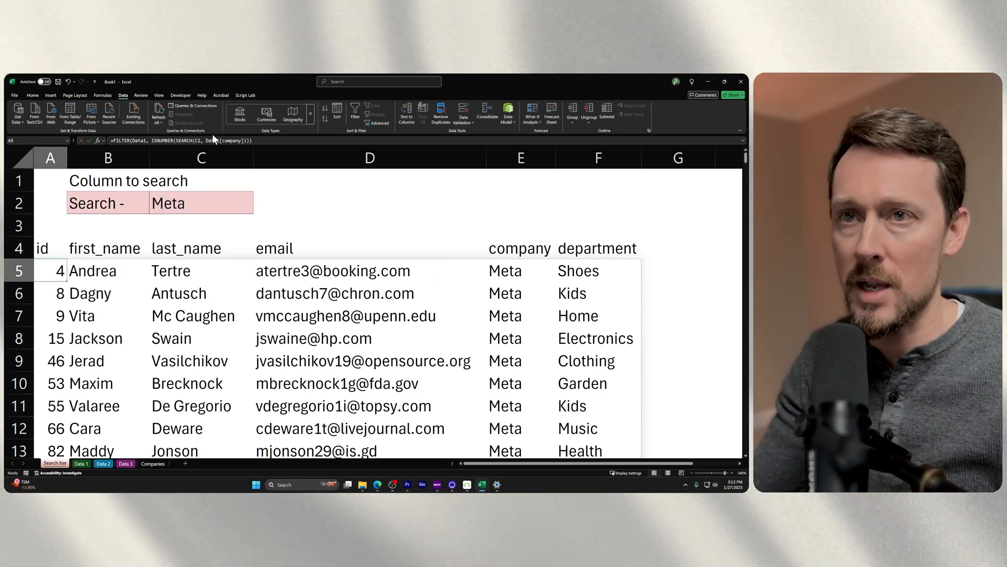
Set the C2 search term to Amazon so only Amazon rows are listed.
left_click(202, 203)
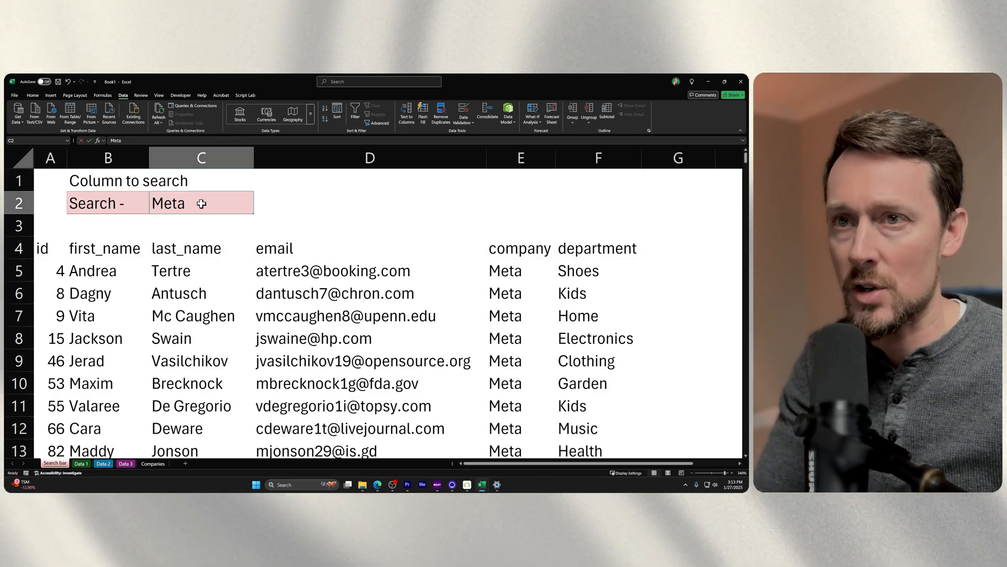
type("Amazon")
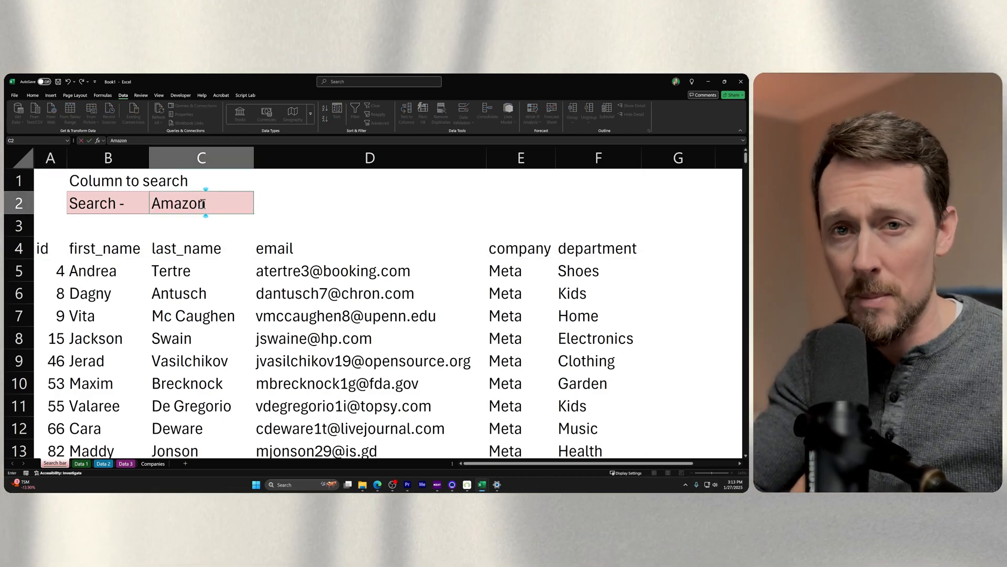
key("Return")
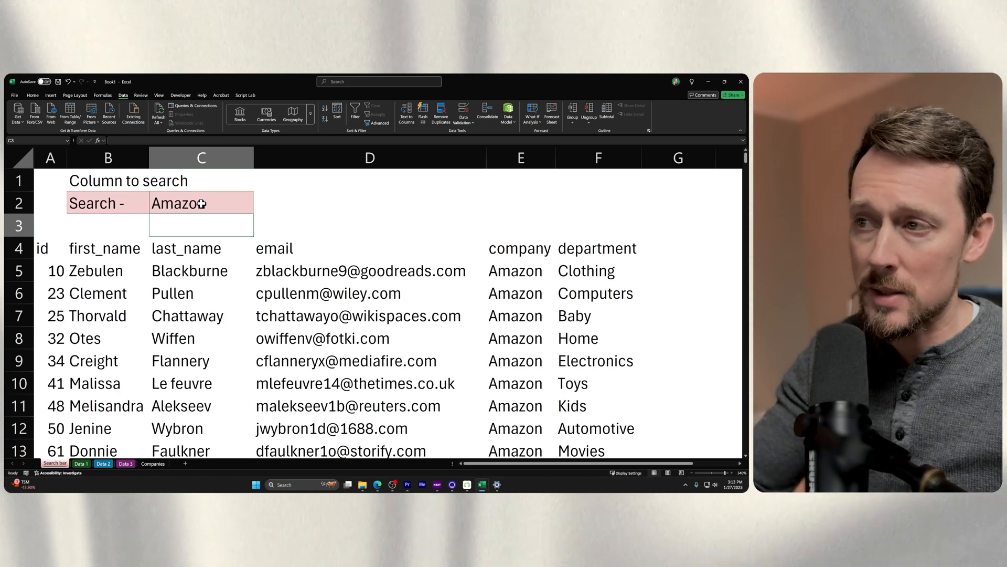
left_click(521, 158)
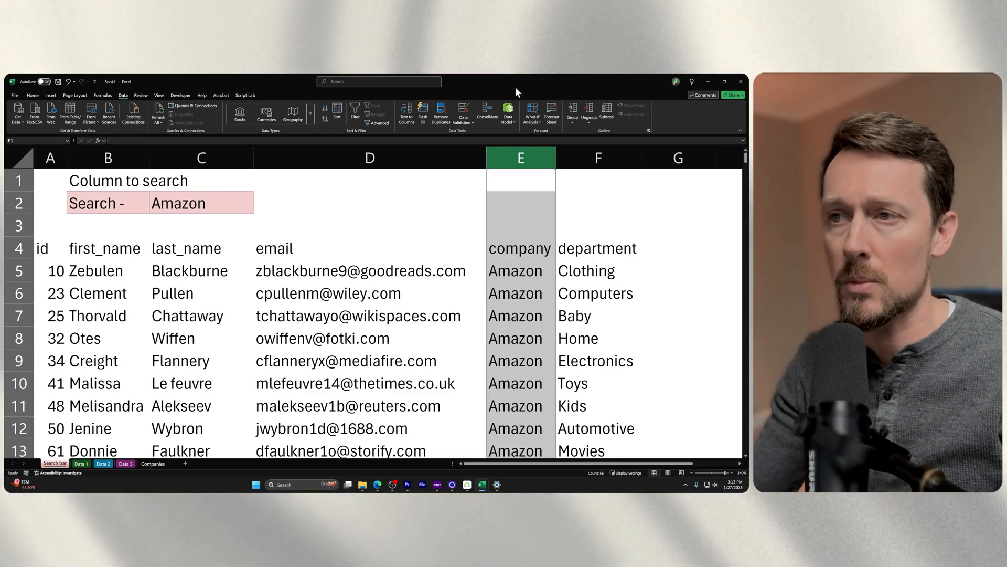
scroll(545, 301, "down", 7)
scroll(545, 301, "down", 10)
scroll(545, 301, "down", 12)
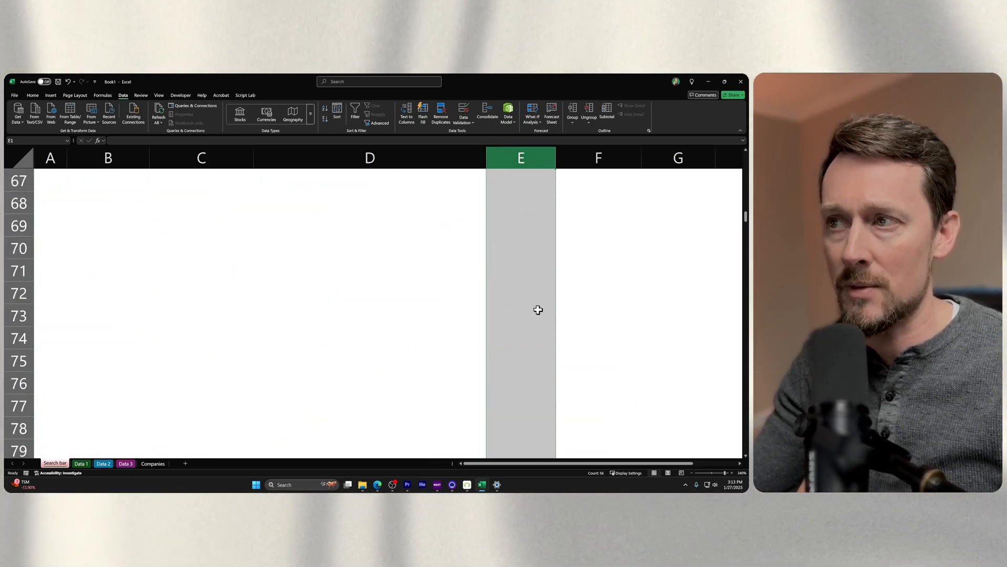
scroll(536, 295, "up", 18)
scroll(527, 285, "up", 15)
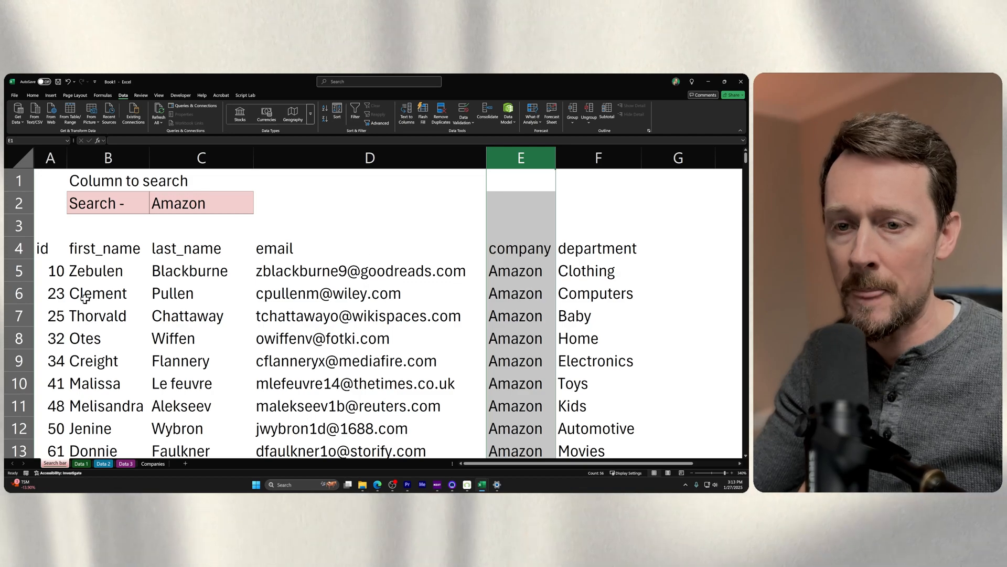
Check Meta and Amazon entries in Data 1's company column, then return to Search bar.
left_click(81, 464)
scroll(189, 357, "up", 5)
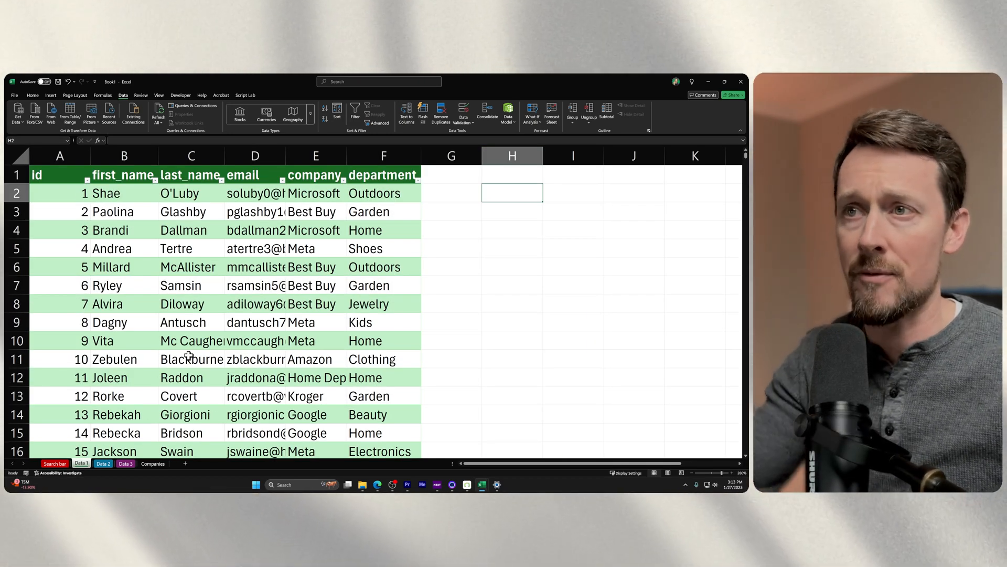
left_click(319, 248)
left_click(321, 359)
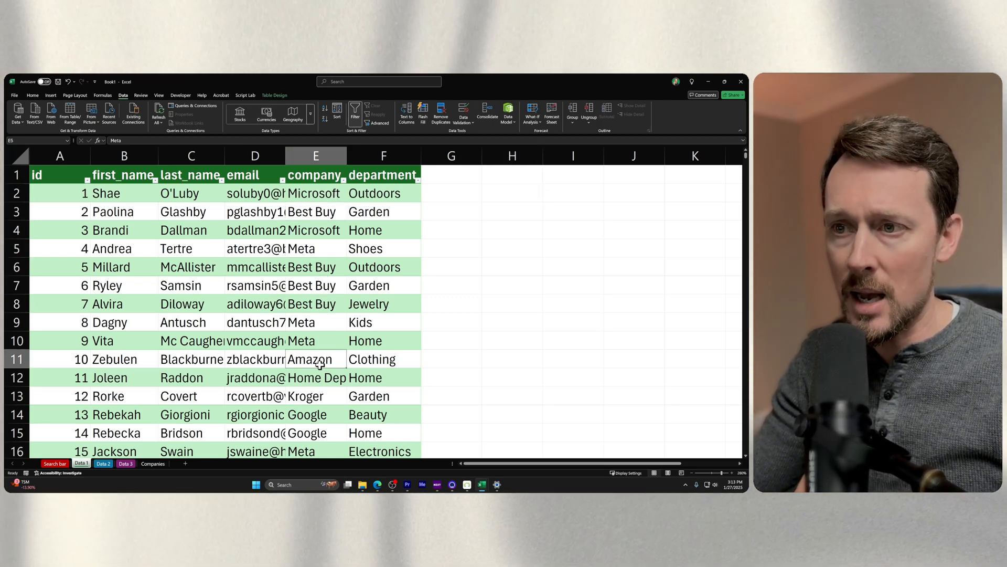
left_click(55, 463)
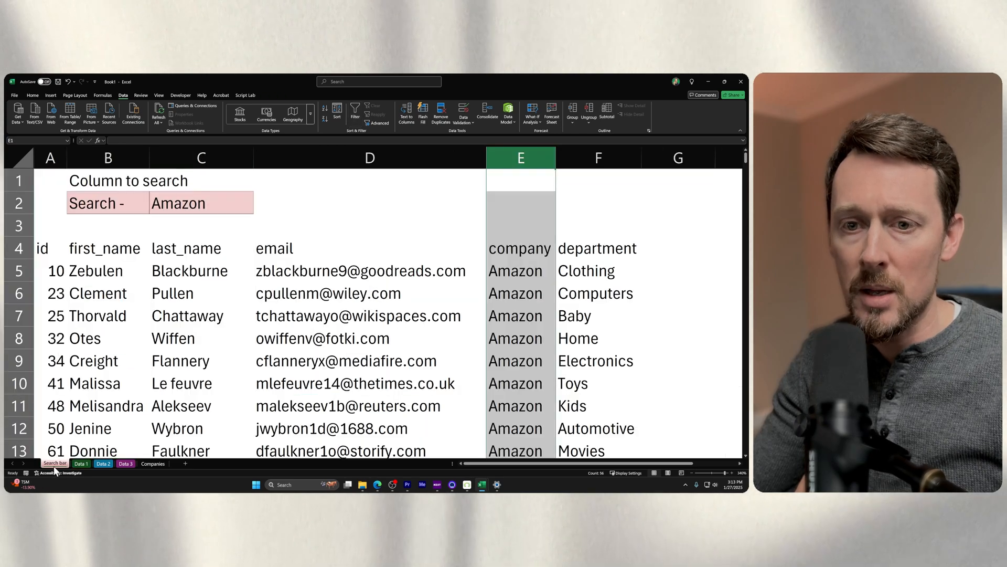
scroll(79, 378, "down", 3)
scroll(79, 378, "down", 3)
scroll(118, 316, "up", 6)
left_click(178, 204)
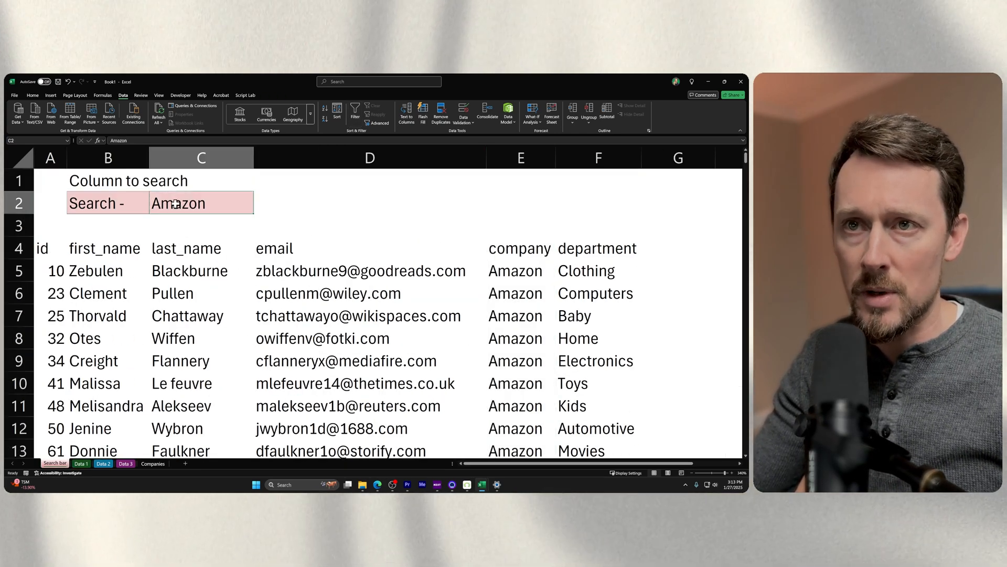
type("Kroger")
key("Return")
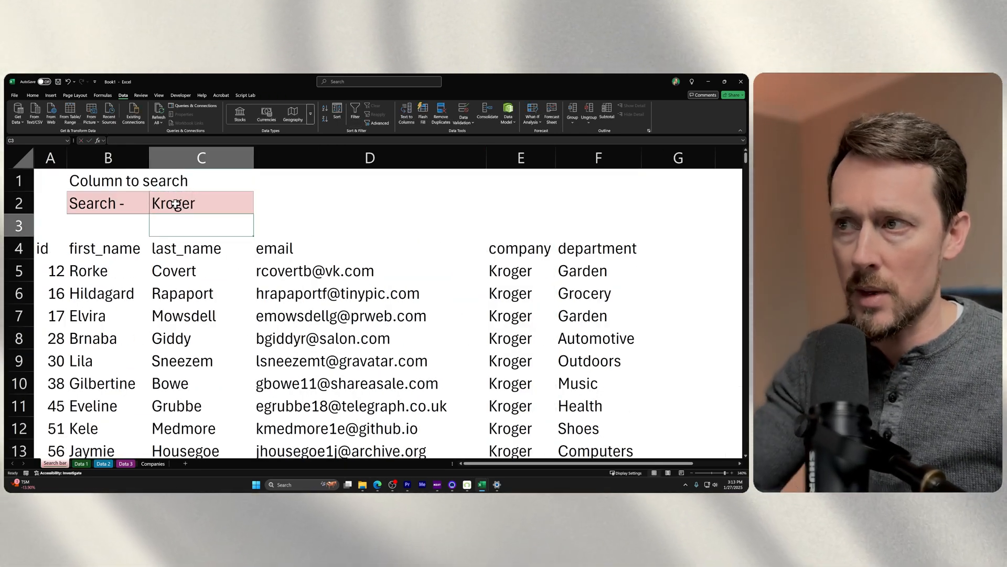
left_click(179, 204)
type("K")
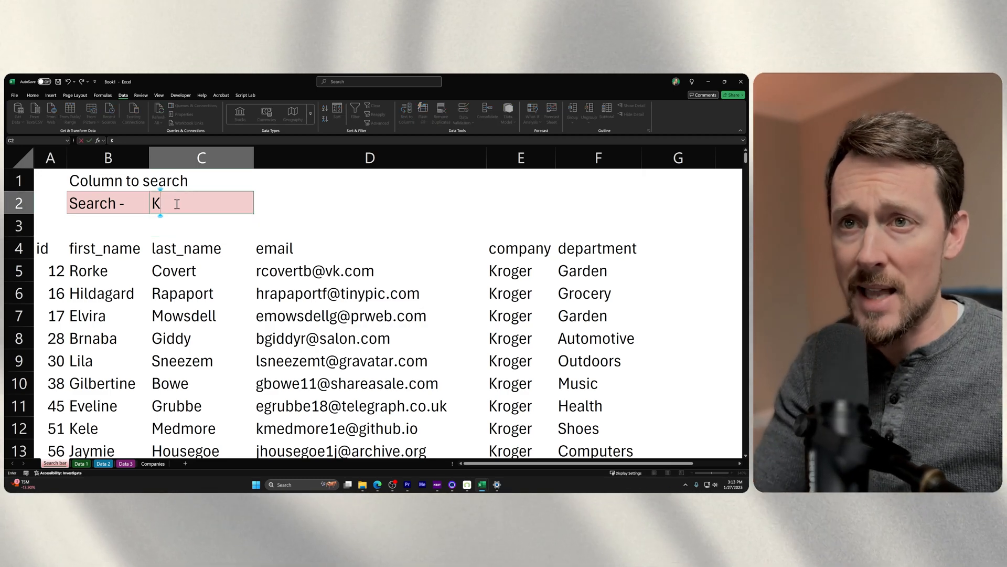
key("BackSpace")
type("Am")
key("Return")
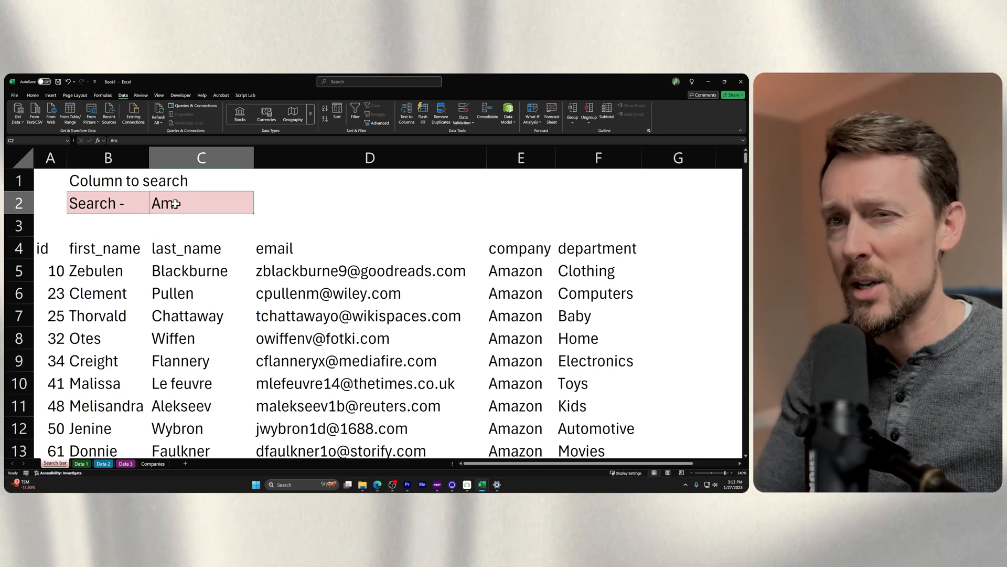
key("Return")
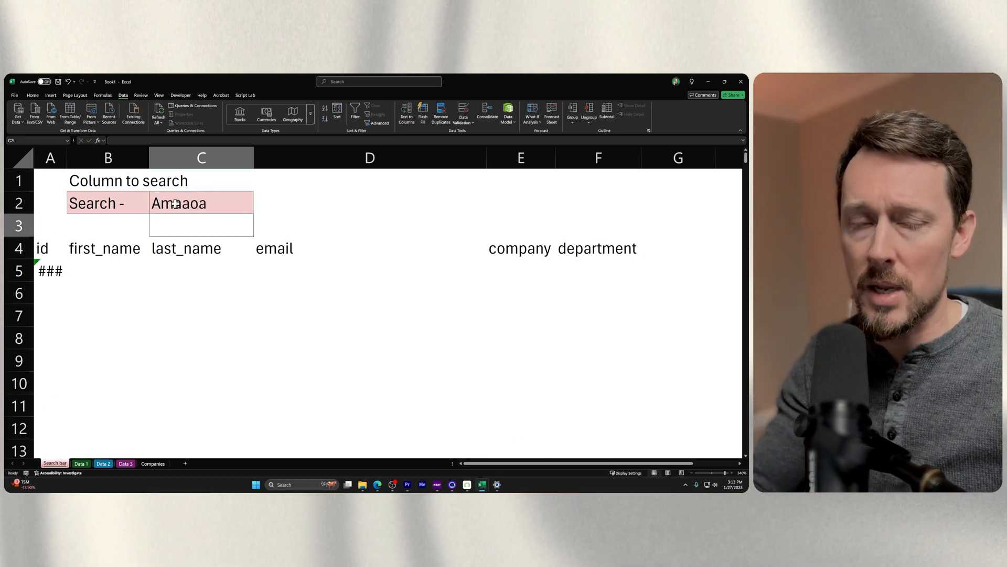
left_click(178, 205)
type("Am")
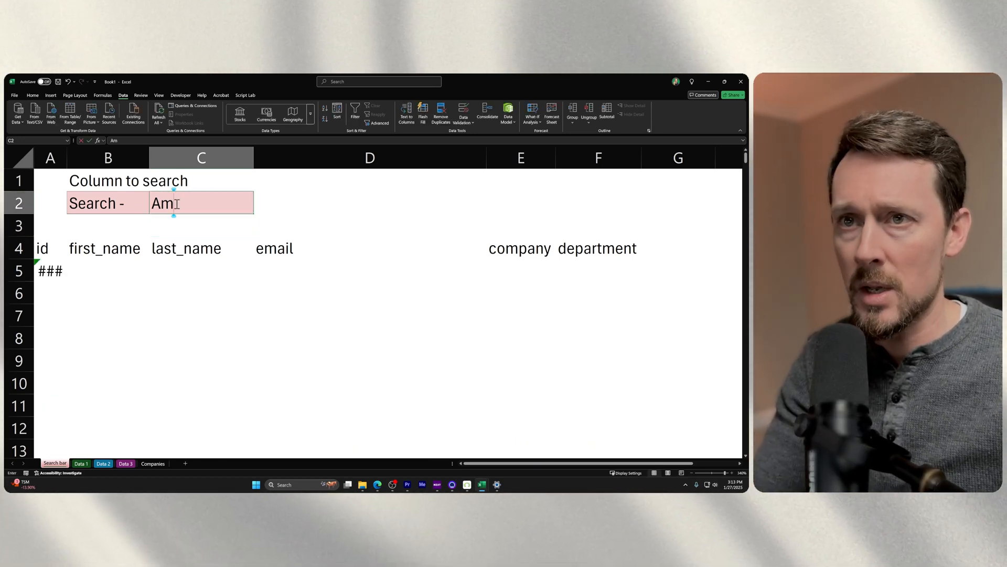
type("azon")
key("Return")
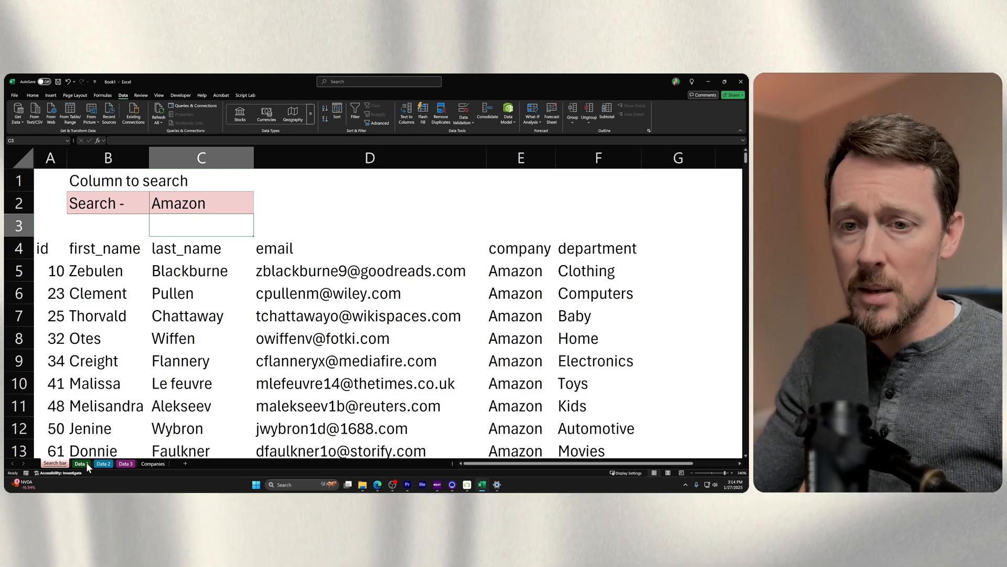
Inspect the A5 formula and enlarge the formula bar to read it fully.
left_click(92, 446)
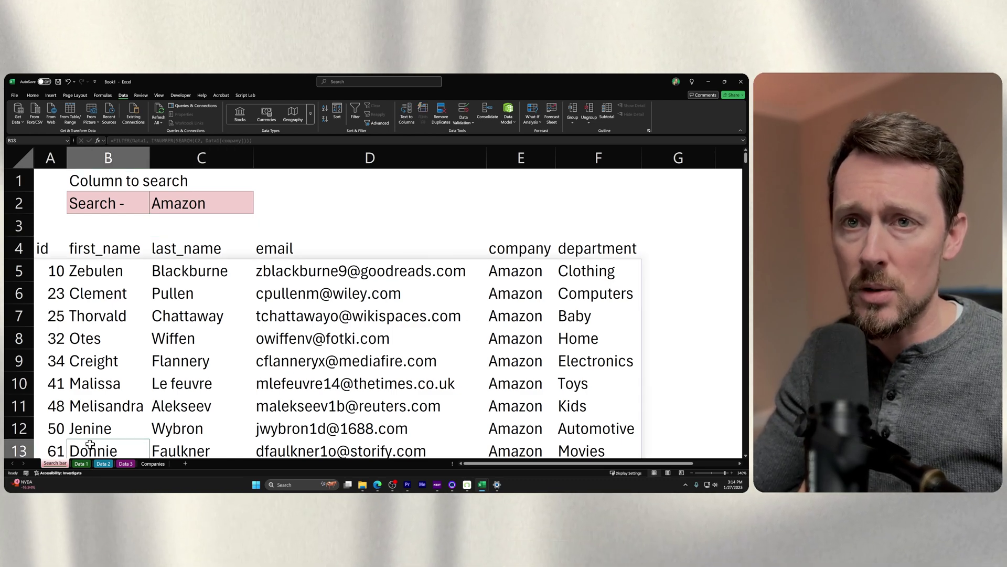
double_click(45, 269)
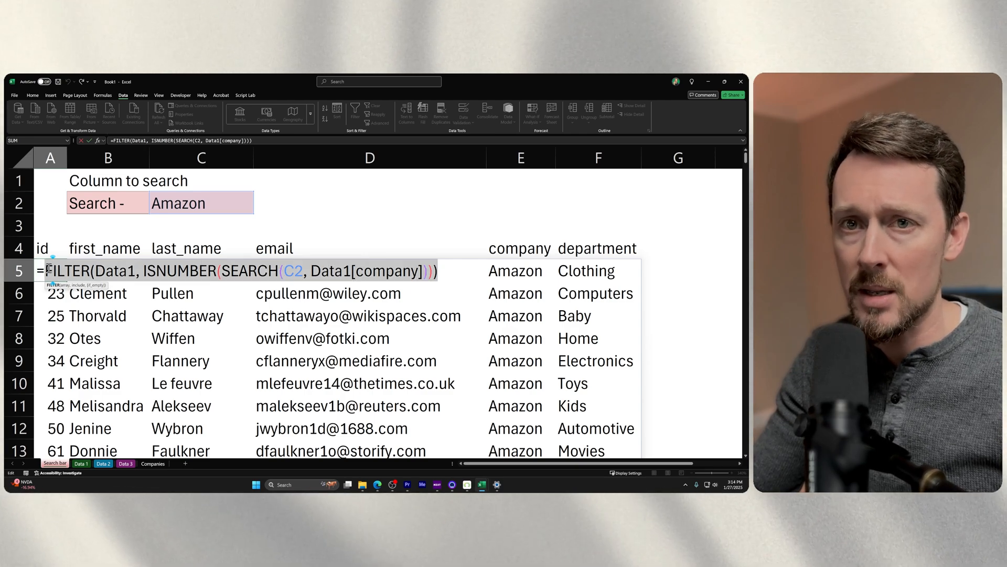
key("Escape")
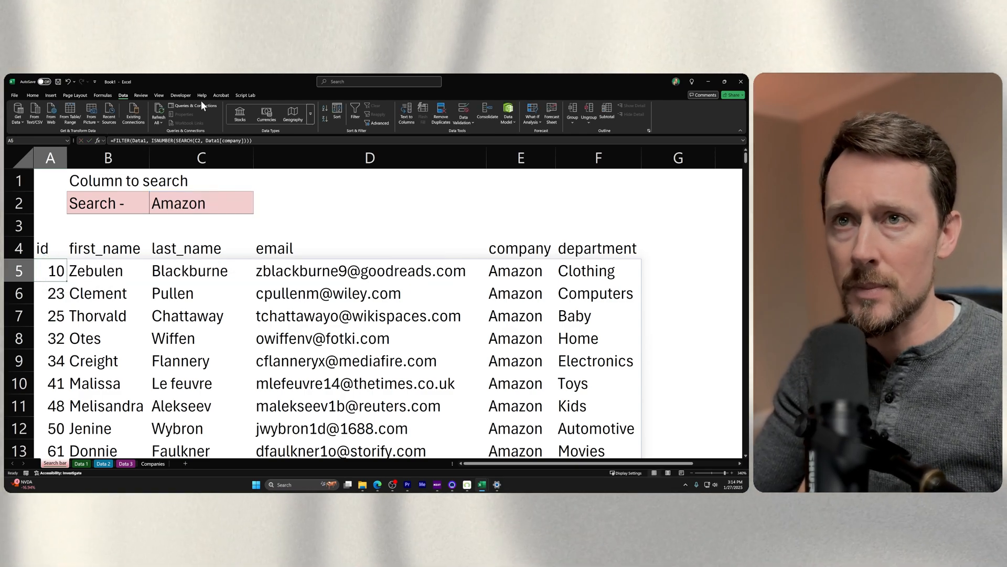
mouse_move(202, 145)
left_mouse_down()
mouse_move(204, 242)
mouse_move(206, 217)
left_mouse_up()
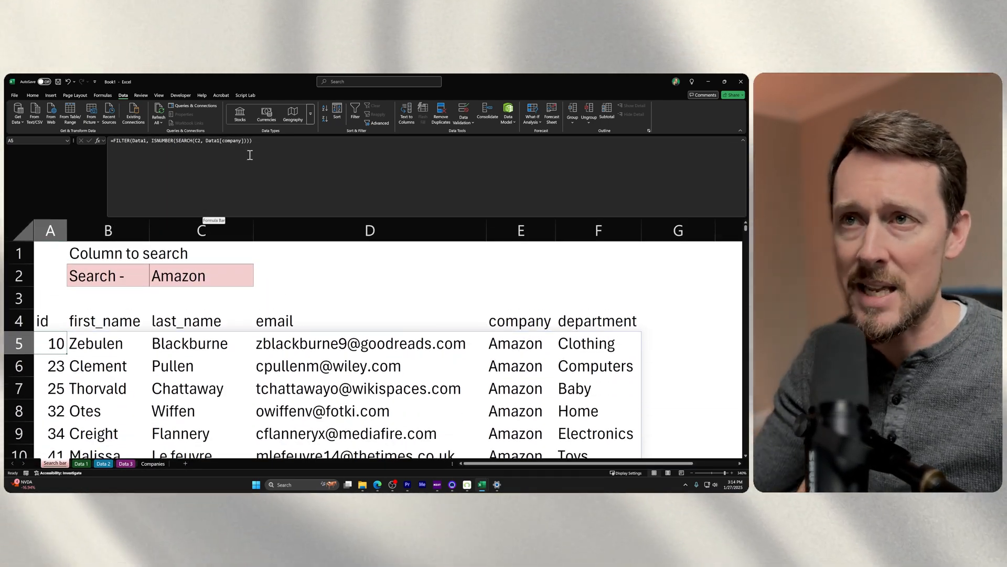
Delete the latter part of the A5 formula to rebuild it as a VSTACK.
left_click_drag(251, 141, 147, 142)
key("BackSpace")
type("=VSTA")
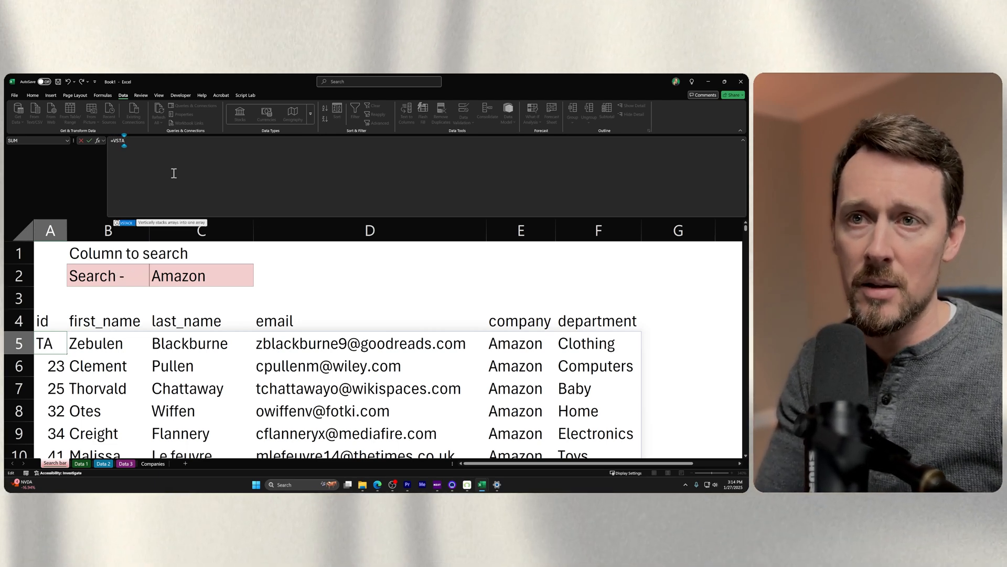
type("C")
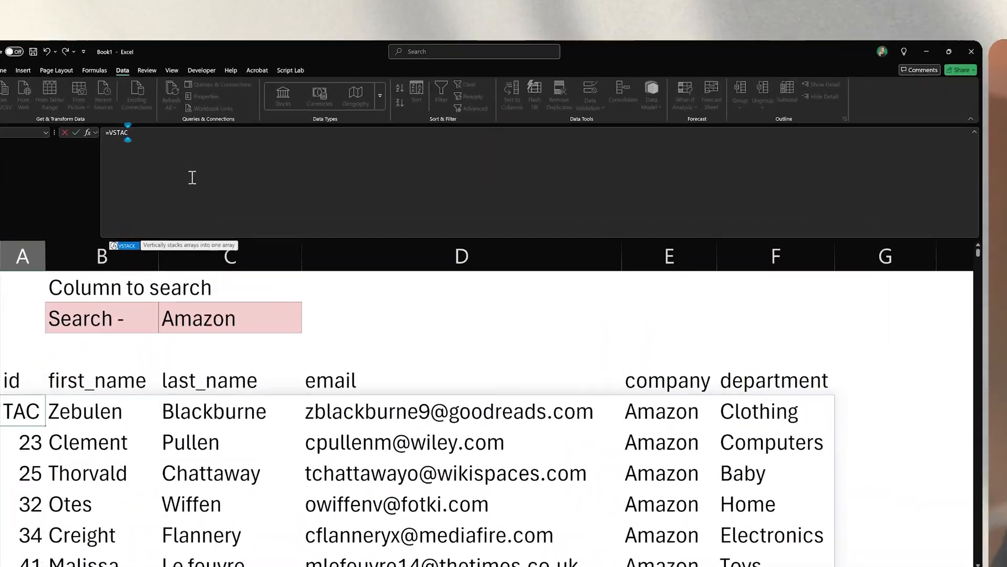
type("K(")
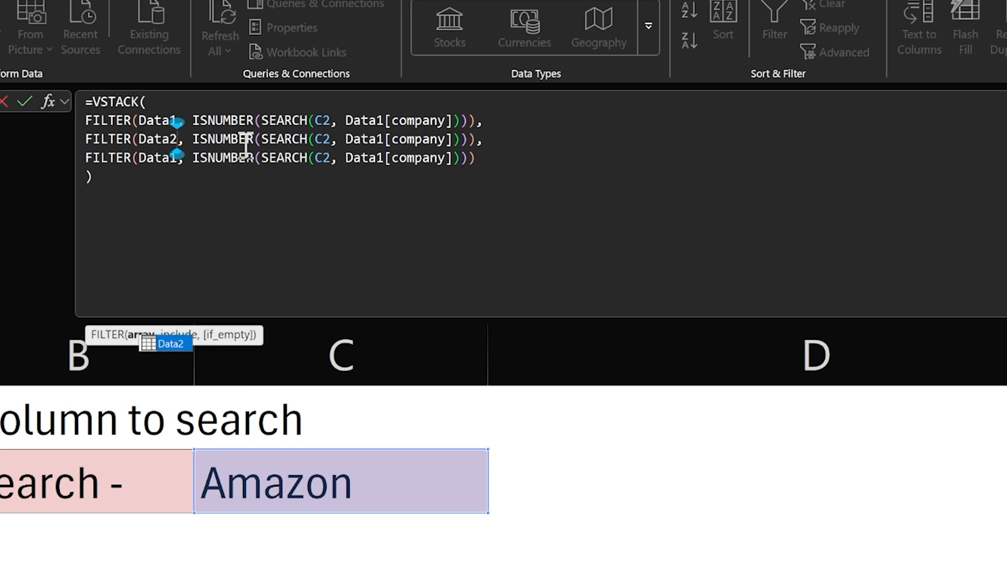
Point the second FILTER at Data2 and the third at Data3, then enter the stacked formula.
left_click(385, 139)
type("2")
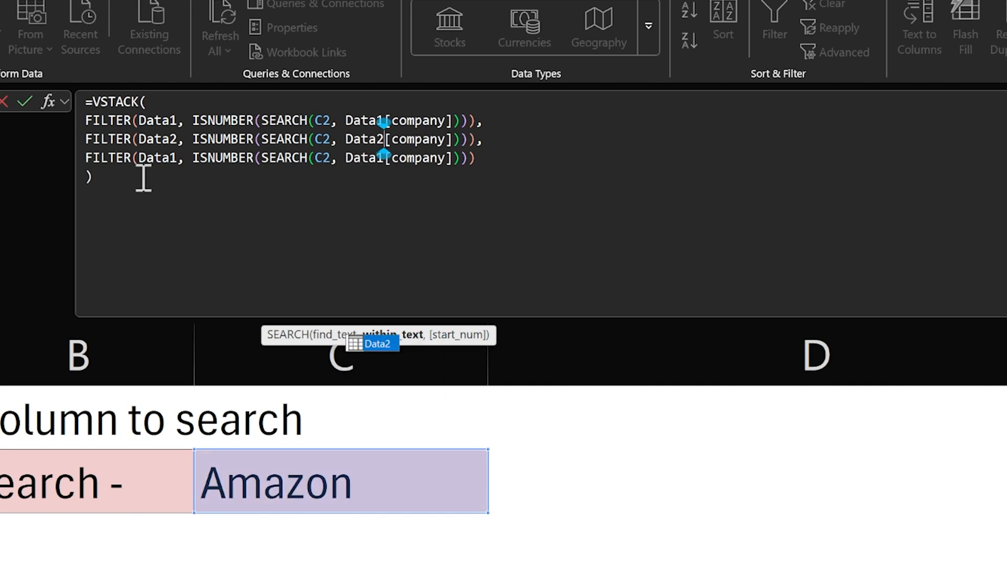
left_click(177, 158)
type("3")
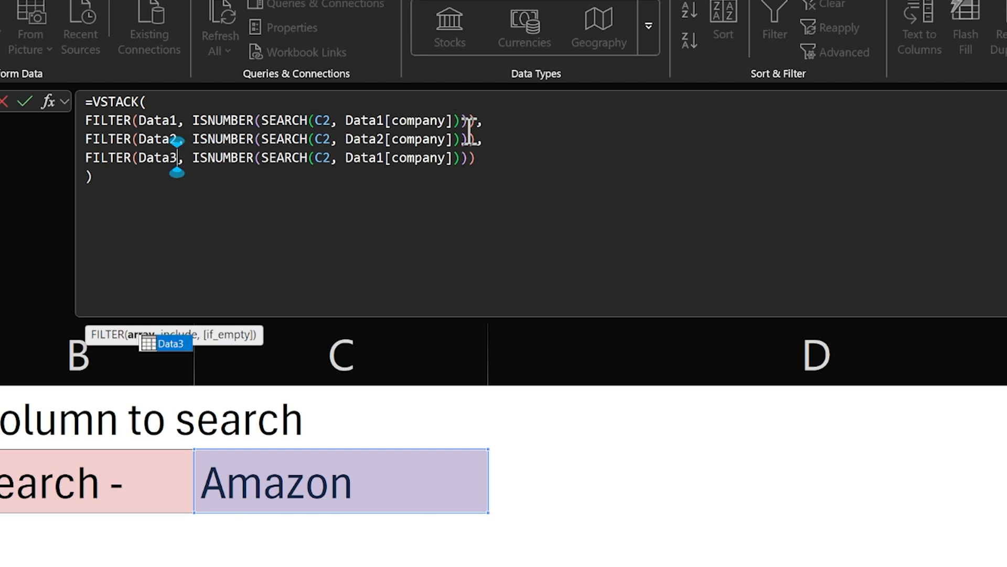
left_click(382, 157)
type("3")
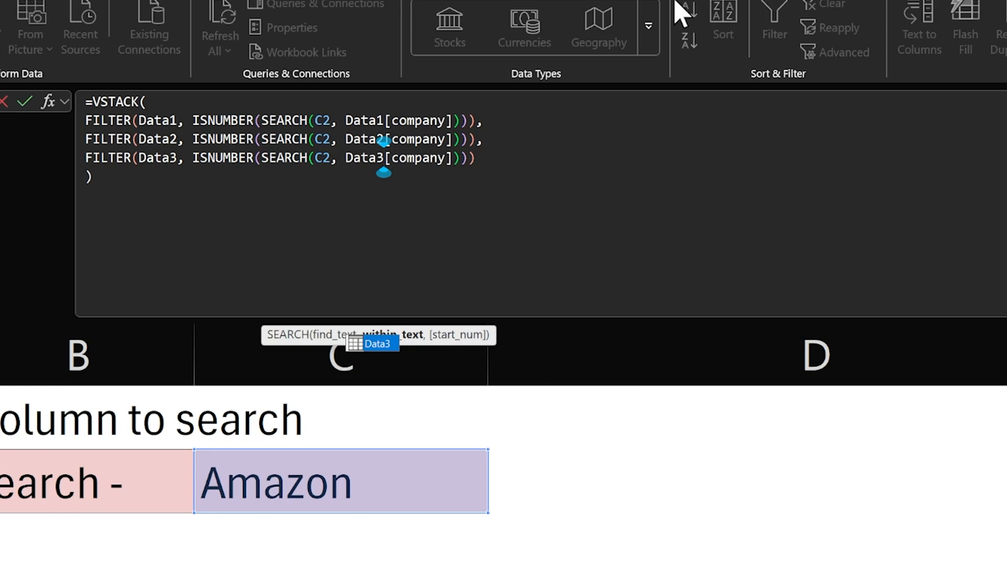
key("Return")
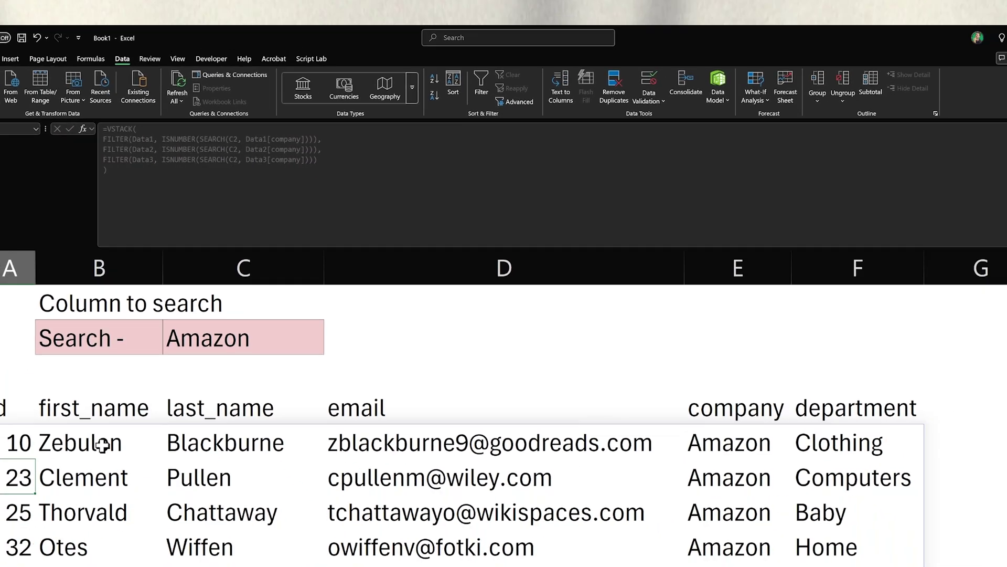
Change the C2 search term to Meta and inspect a spilled result cell.
left_click(208, 337)
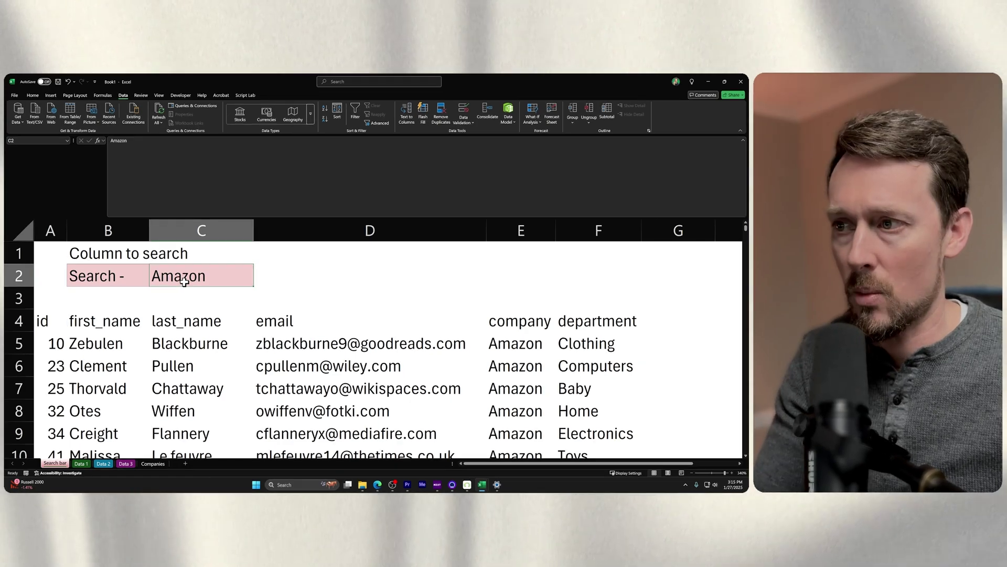
type("Meta")
key("Return")
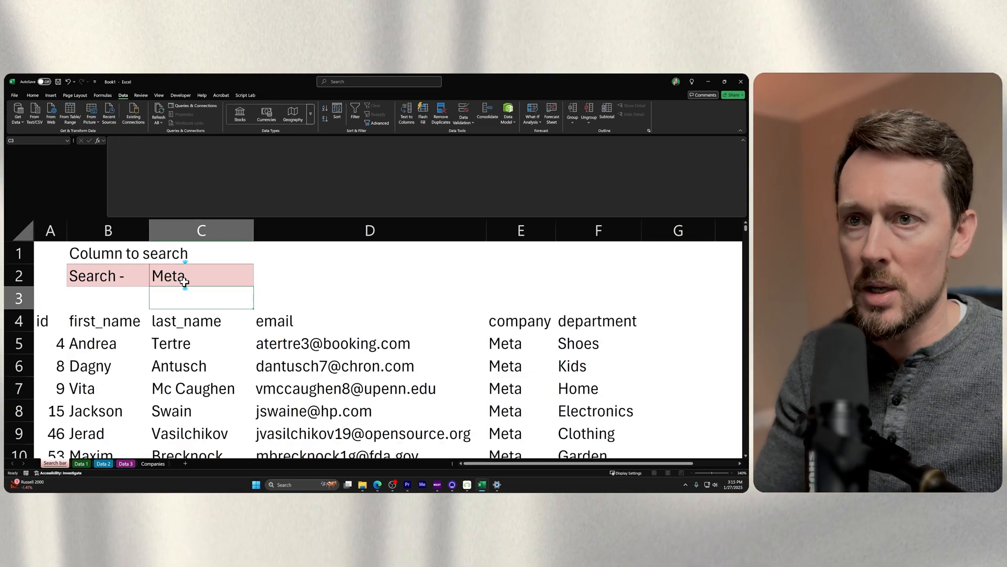
scroll(143, 366, "down", 3)
scroll(142, 366, "down", 5)
scroll(143, 366, "down", 5)
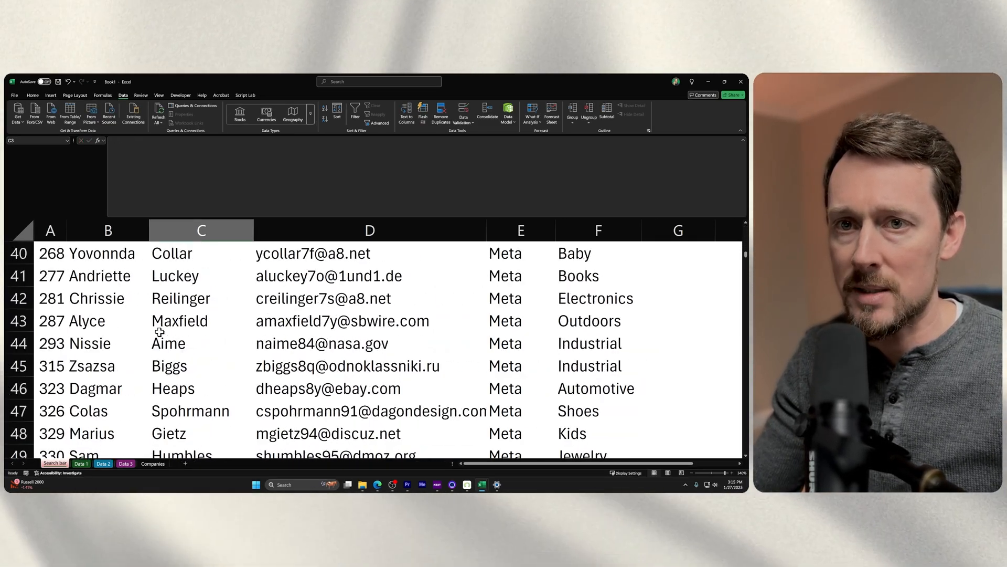
scroll(150, 346, "down", 6)
scroll(161, 334, "down", 7)
scroll(162, 334, "down", 6)
scroll(161, 334, "down", 5)
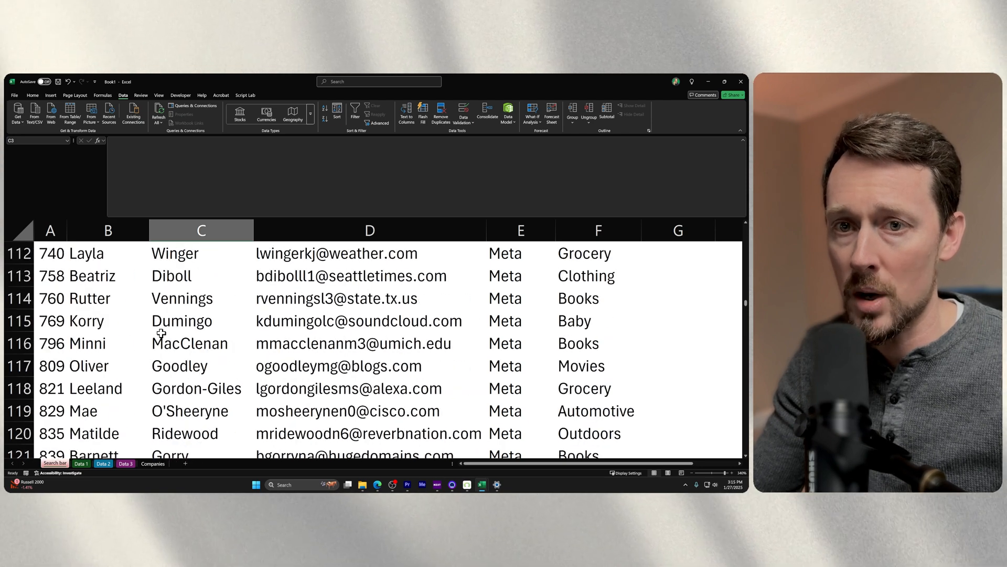
scroll(161, 334, "down", 6)
scroll(161, 334, "down", 5)
scroll(162, 334, "up", 6)
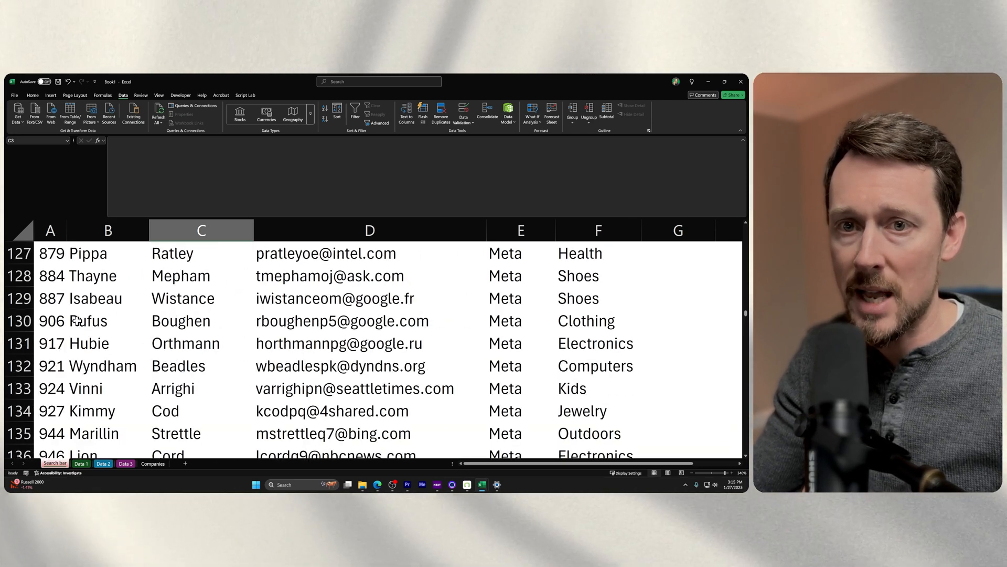
left_click(52, 302)
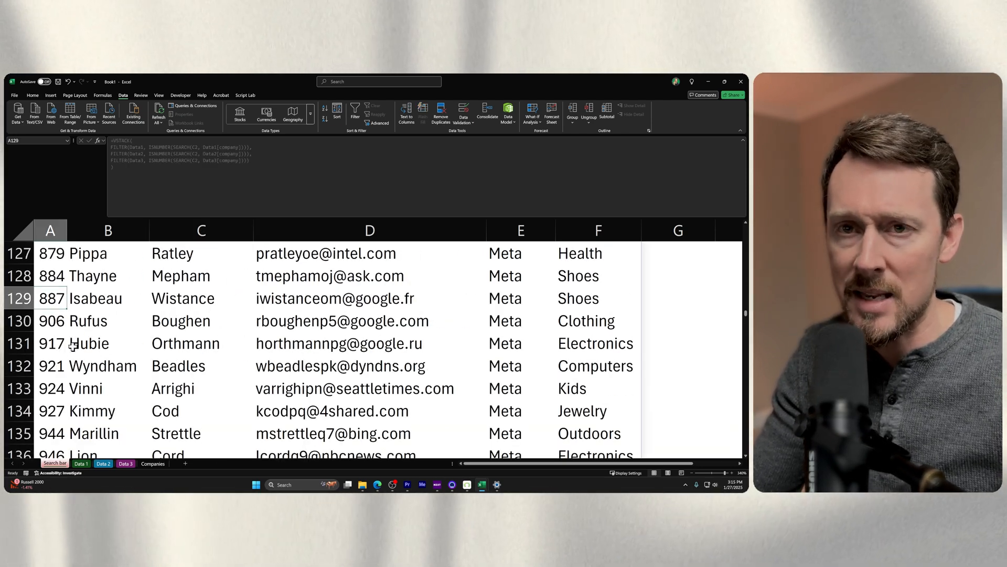
scroll(76, 347, "up", 8)
scroll(76, 354, "up", 10)
scroll(76, 354, "up", 3)
key("ctrl+Page_Down")
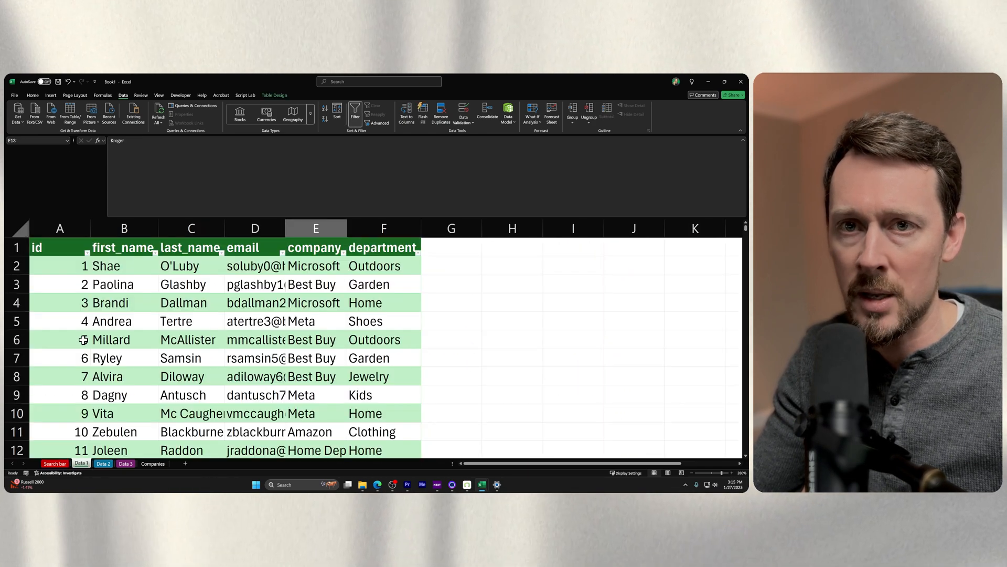
key("ctrl+Down")
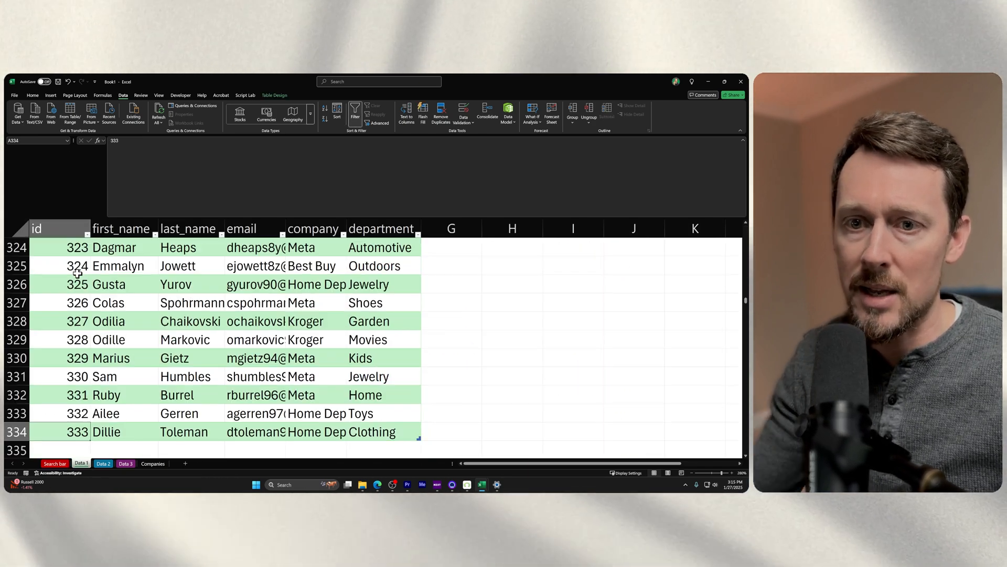
left_click(102, 466)
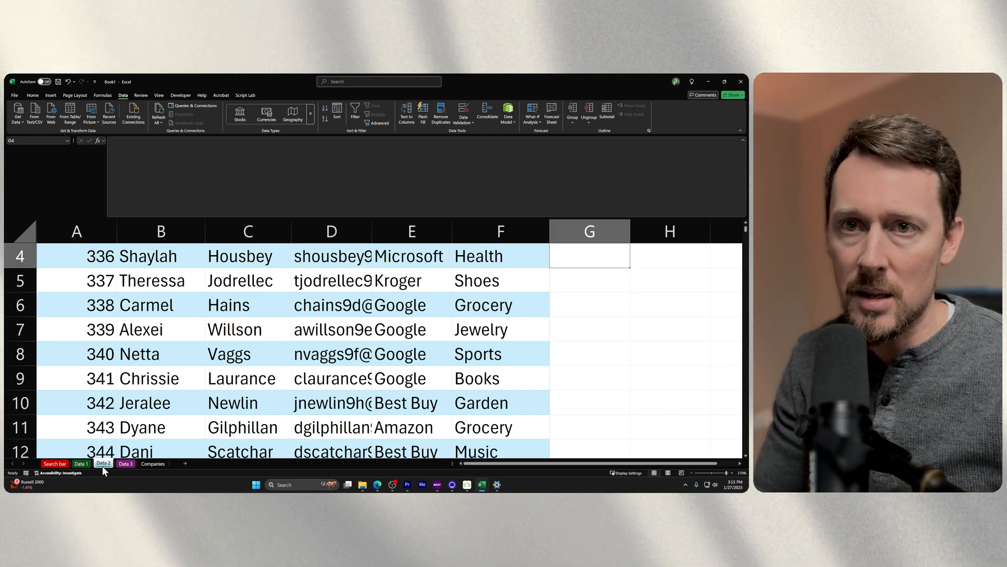
left_click(101, 429)
key("ctrl+Up")
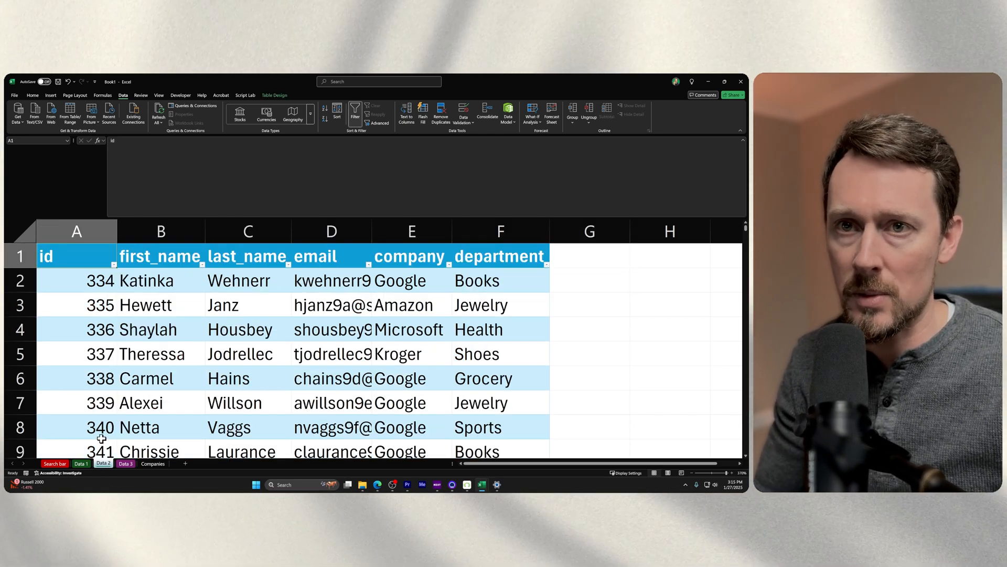
key("ctrl+Down")
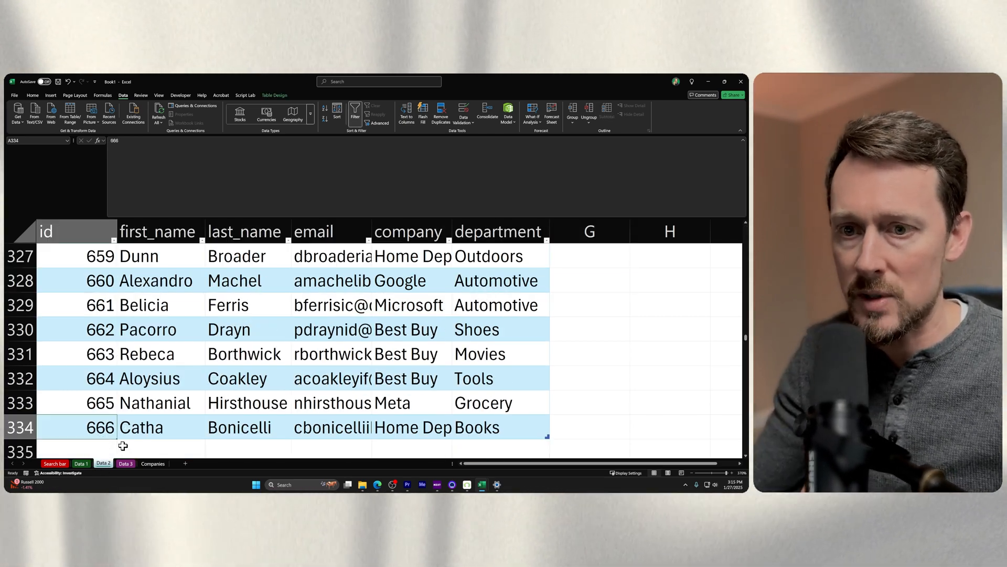
left_click(126, 463)
key("ctrl+Up")
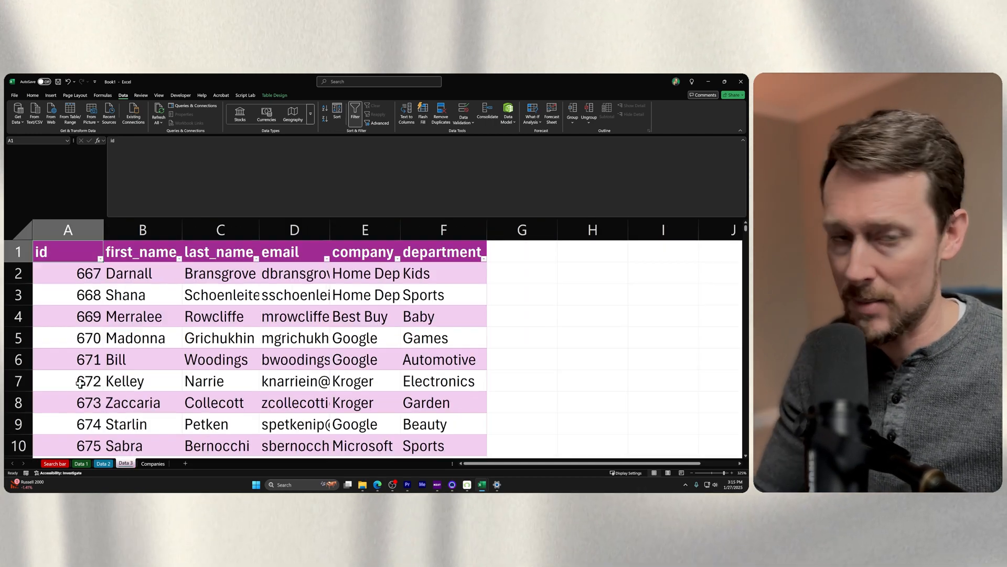
key("ctrl+Down")
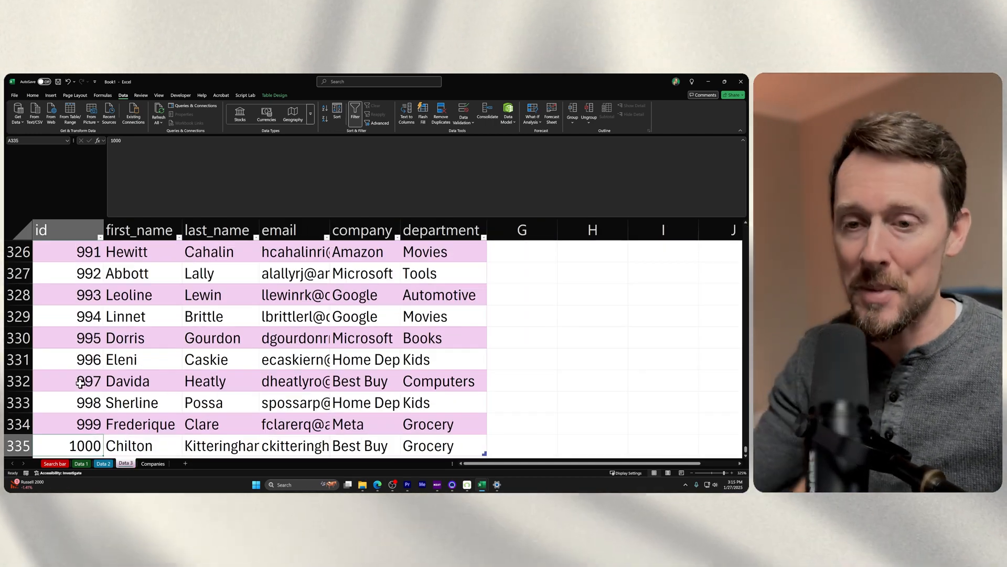
left_click(55, 462)
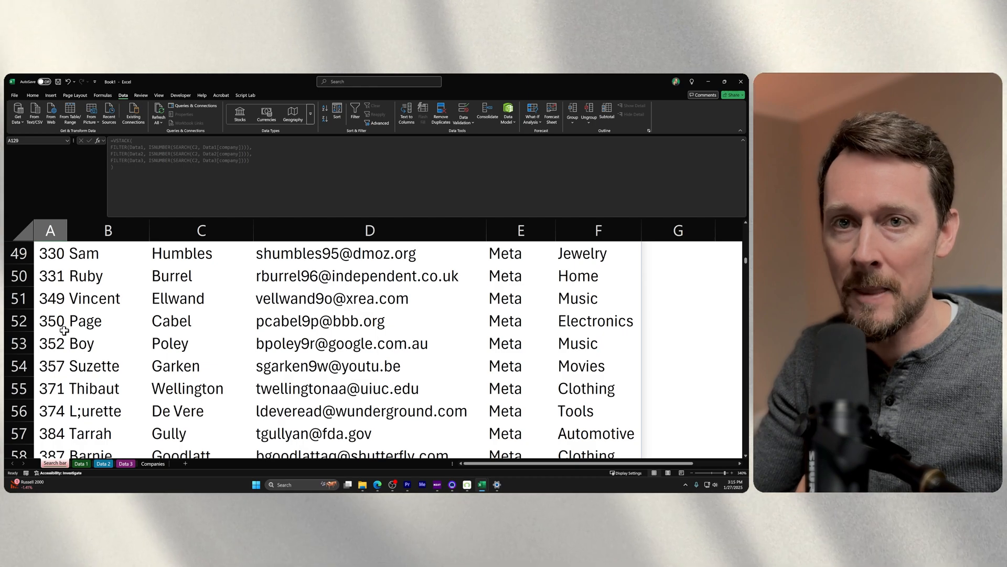
scroll(79, 323, "up", 10)
scroll(81, 319, "up", 10)
scroll(81, 318, "down", 9)
scroll(81, 319, "down", 6)
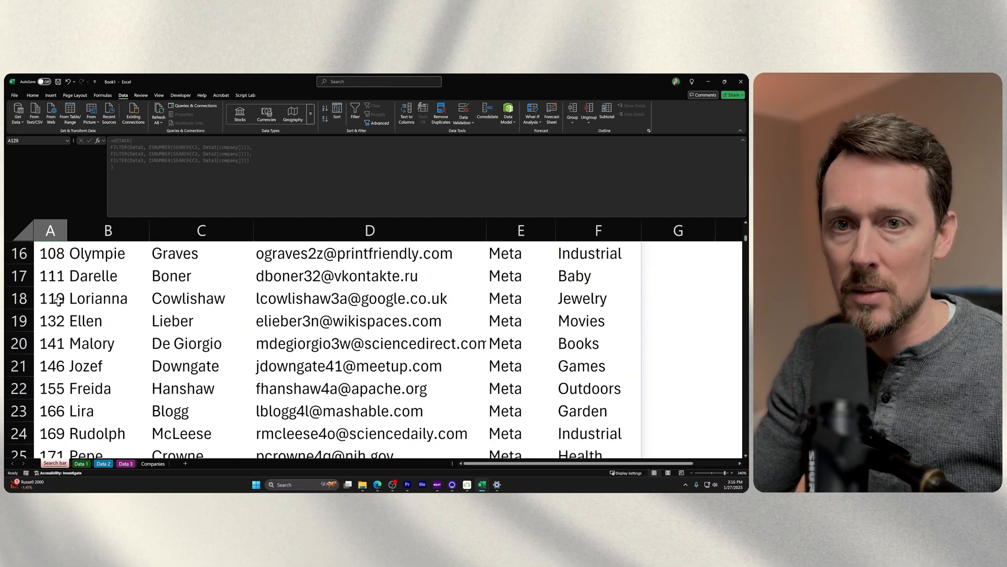
scroll(75, 315, "down", 20)
scroll(71, 312, "down", 20)
scroll(71, 312, "down", 18)
scroll(70, 312, "down", 18)
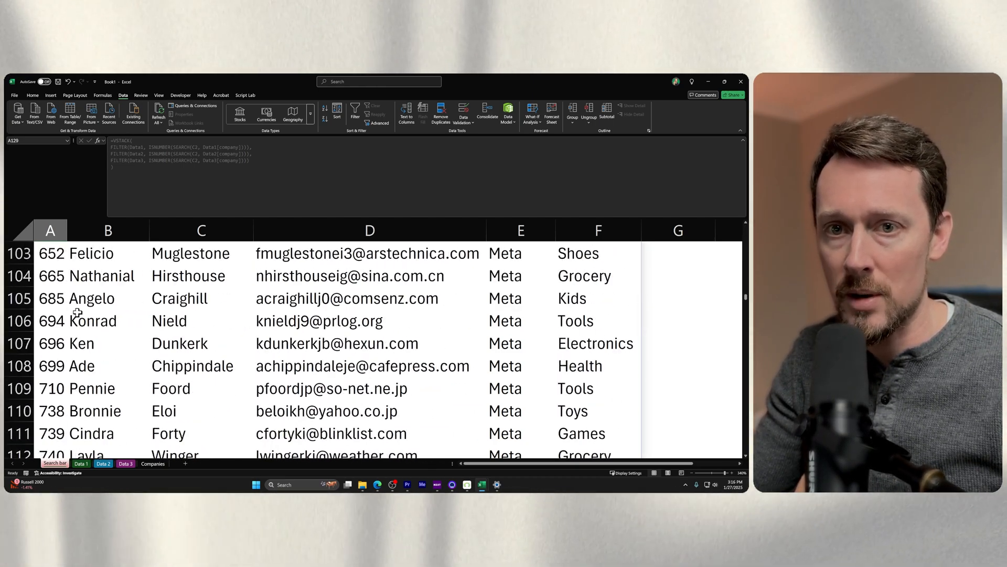
scroll(79, 312, "down", 20)
scroll(89, 314, "down", 6)
scroll(89, 313, "up", 20)
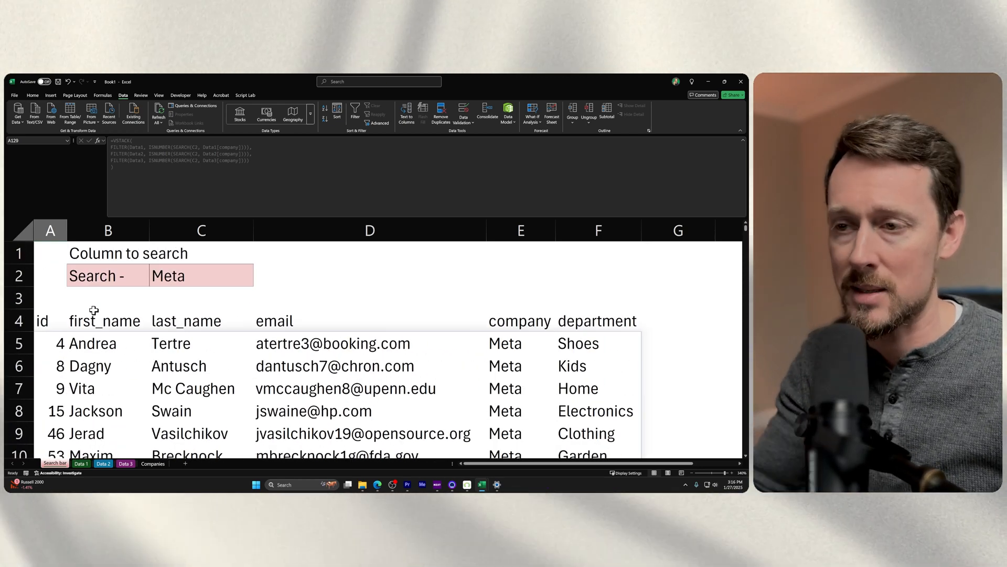
Edit the VSTACK formula inside A5 and select its whole text.
double_click(57, 343)
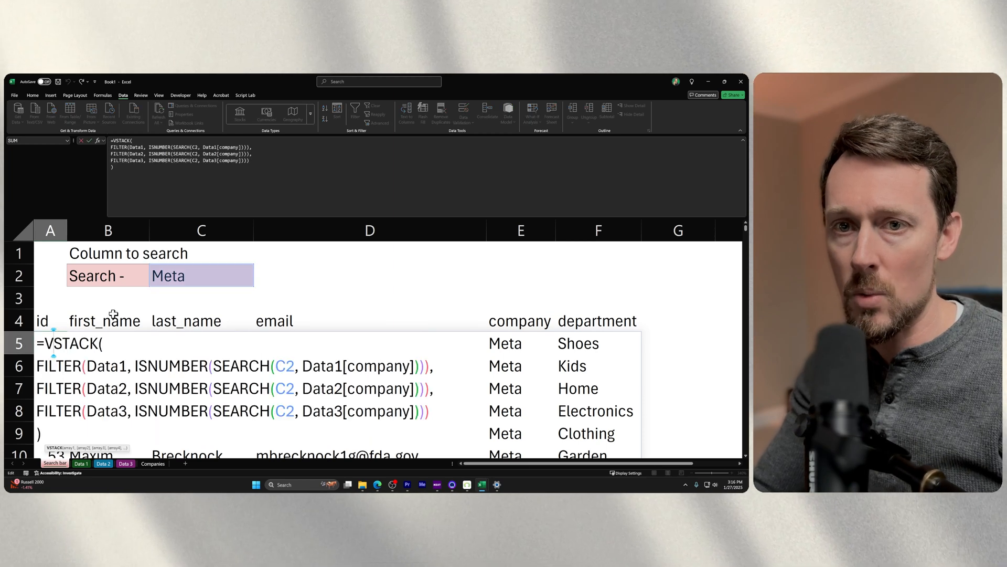
key("ctrl+a")
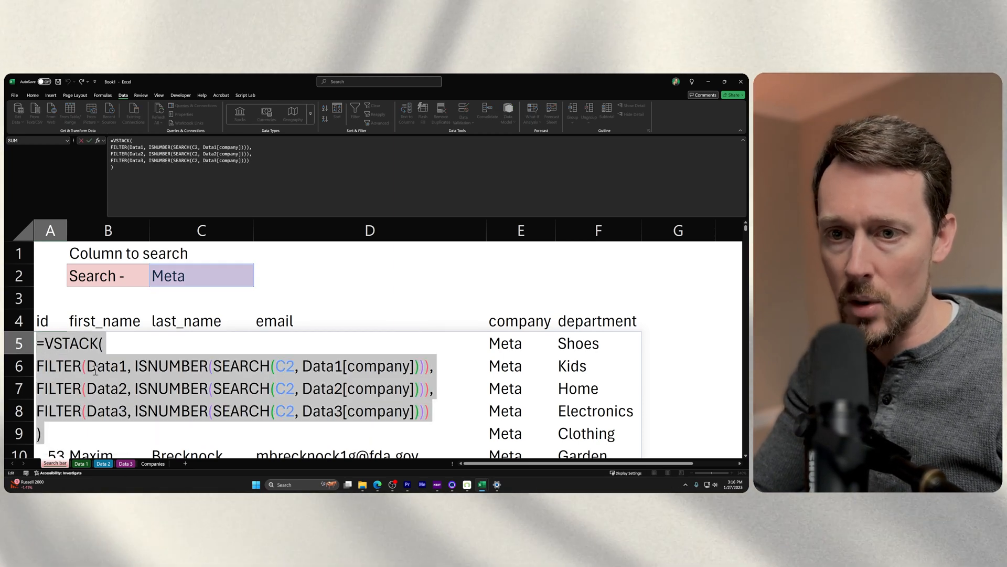